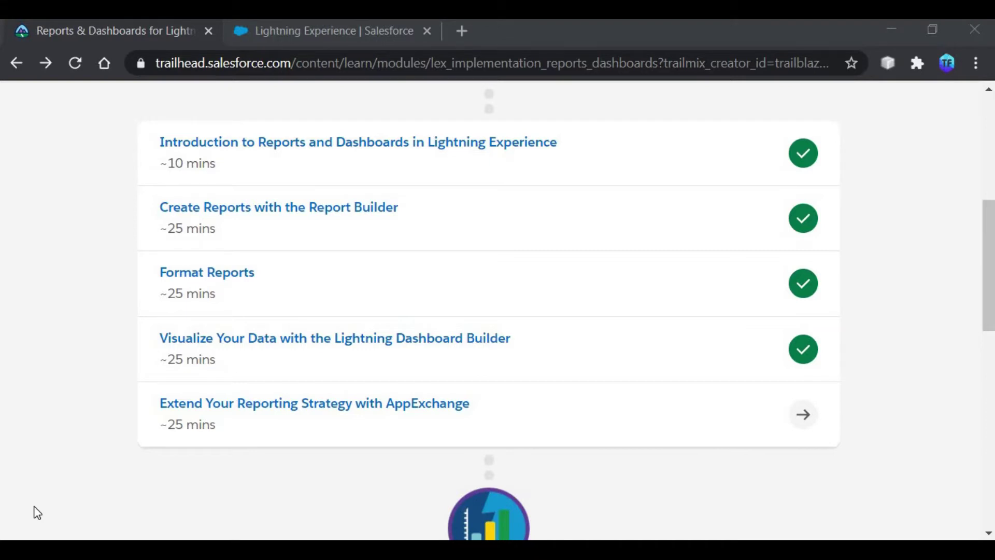
- Open the unit Extend Your Reporting Strategy with AppExchange and copy the package ID from its challenge instructions
{"action": "left_click", "coordinate": [248, 412]}
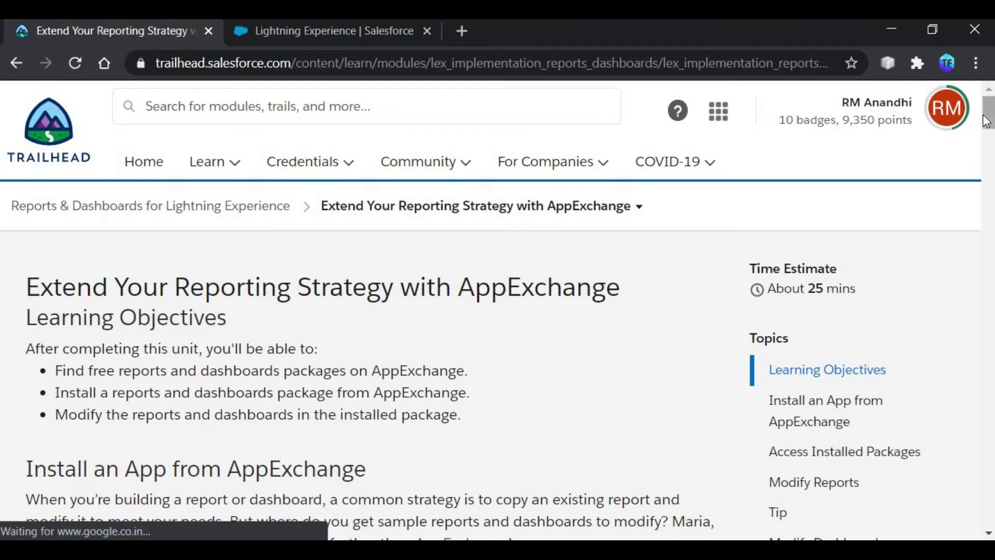
{"action": "left_click_drag", "start_coordinate": [989, 117], "coordinate": [992, 467]}
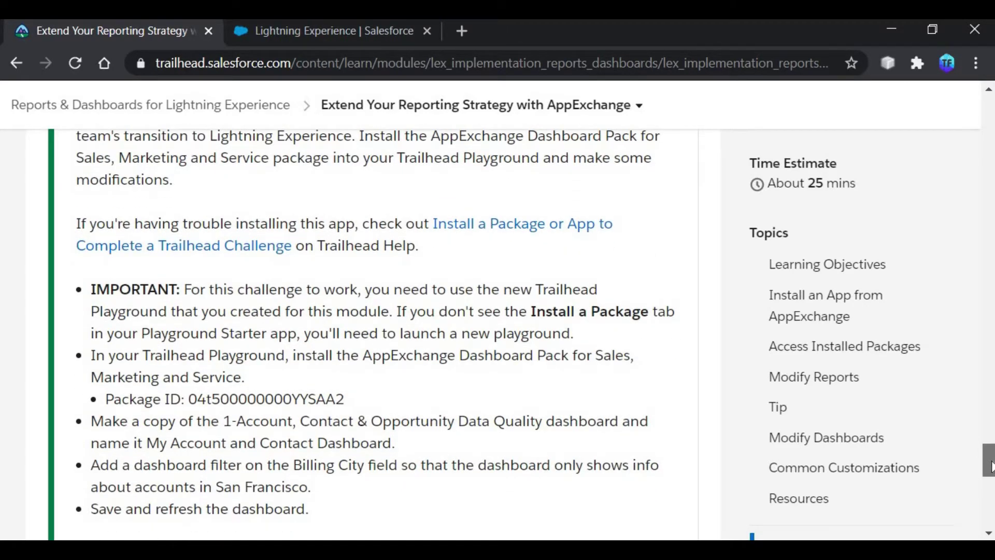
{"action": "left_click_drag", "start_coordinate": [992, 466], "coordinate": [991, 471]}
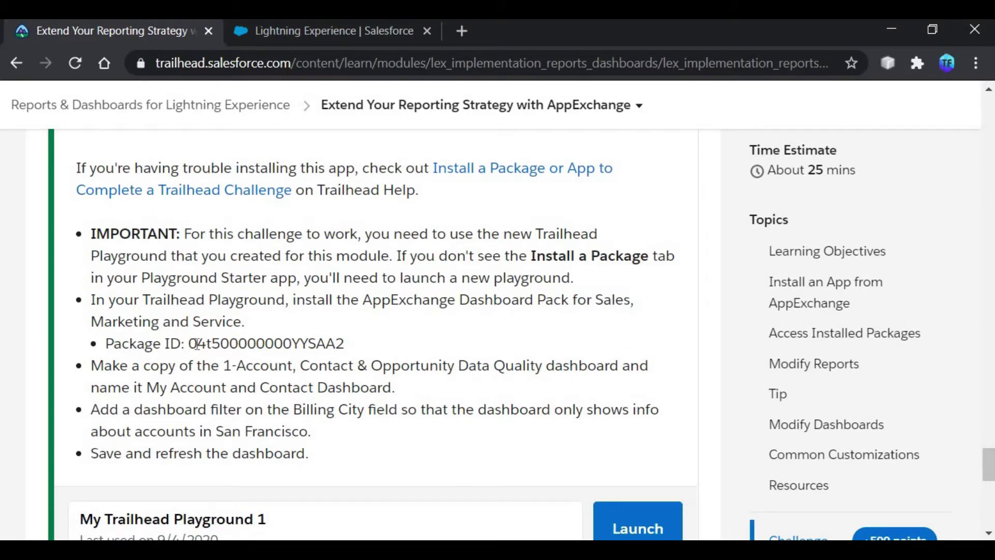
{"action": "left_click_drag", "start_coordinate": [188, 343], "coordinate": [369, 342]}
{"action": "key", "text": "ctrl+c"}
{"action": "left_click", "coordinate": [371, 347]}
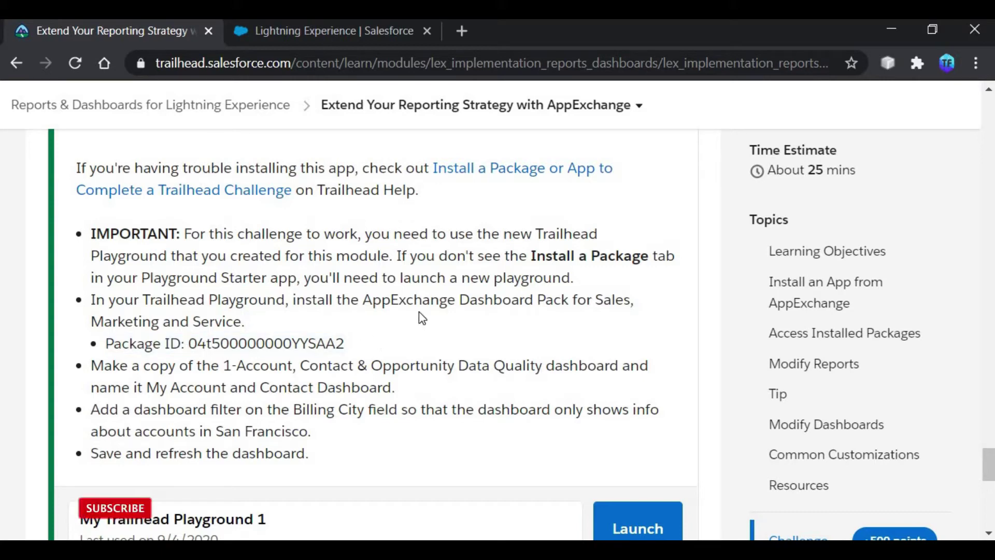
- In the Trailhead Playground, dismiss the admin notice and start installing the package with ID 04t500000000YYSAA2
{"action": "left_click", "coordinate": [326, 33]}
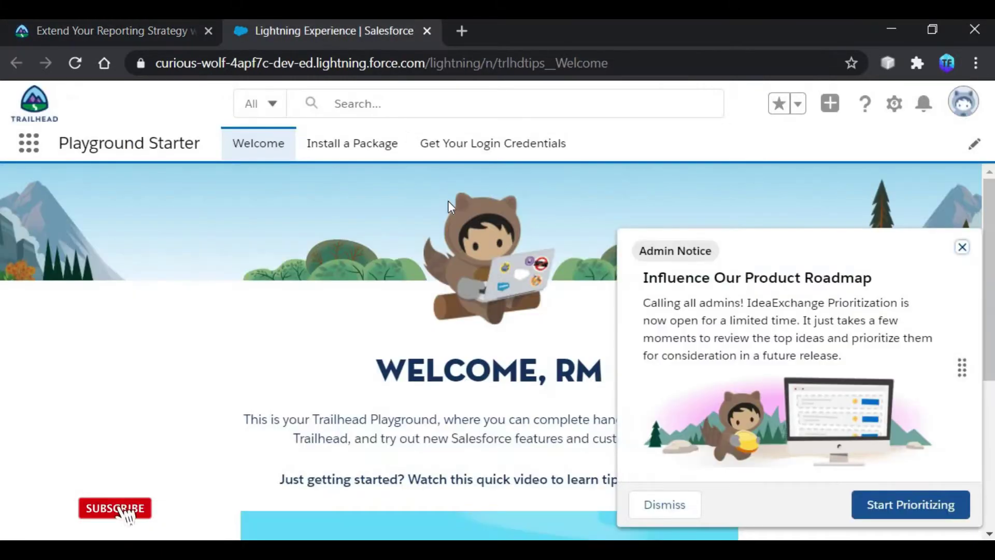
{"action": "left_click", "coordinate": [963, 248]}
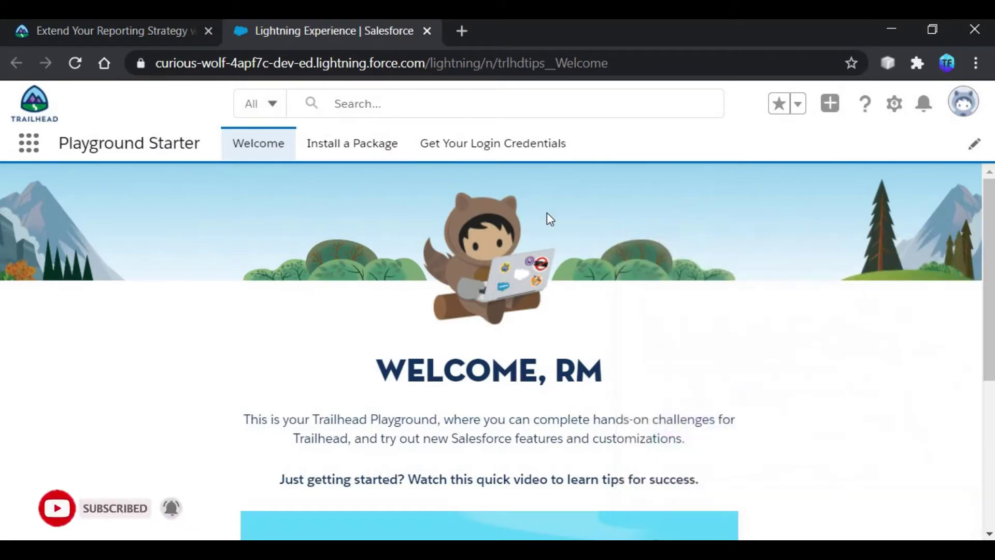
{"action": "left_click", "coordinate": [348, 145]}
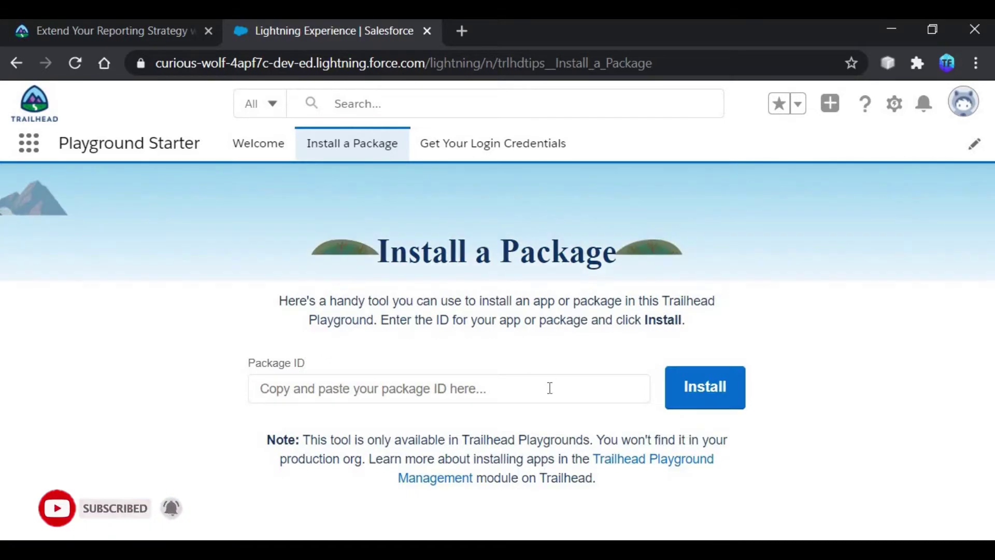
{"action": "left_click", "coordinate": [550, 388]}
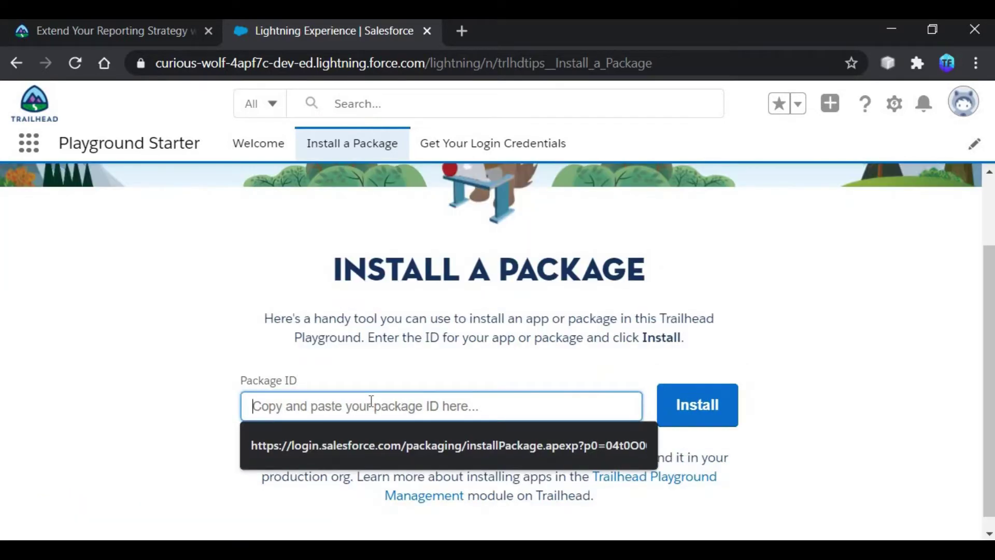
{"action": "key", "text": "ctrl+v"}
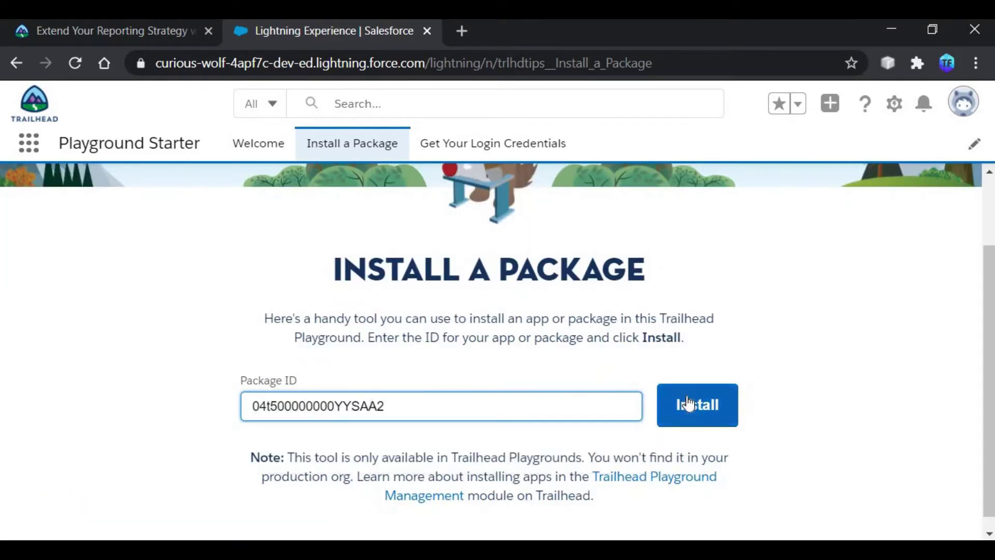
{"action": "left_click", "coordinate": [722, 402]}
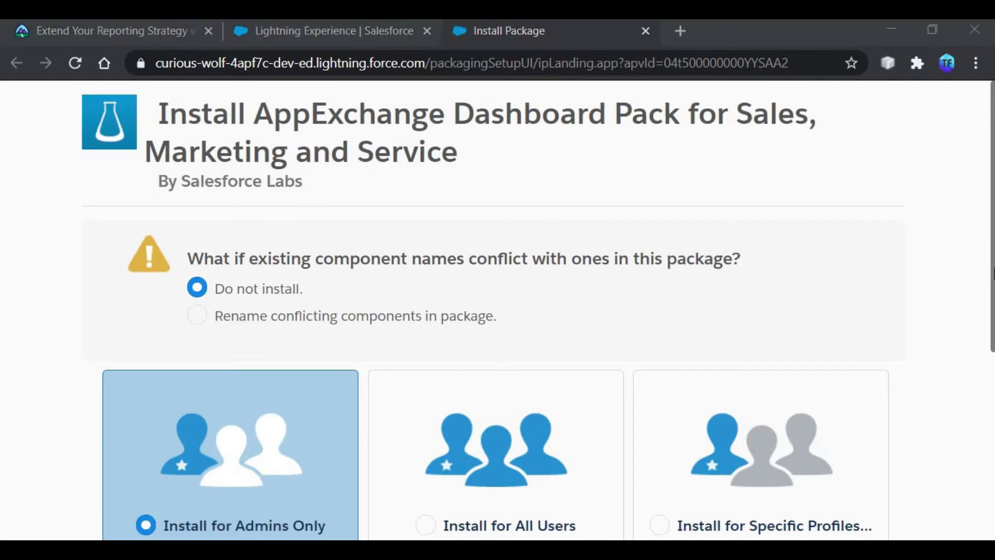
- Install the AppExchange Dashboard Pack for all users and finish at the list of installed packages
{"action": "scroll", "coordinate": [991, 317], "scroll_direction": "down", "scroll_amount": 2}
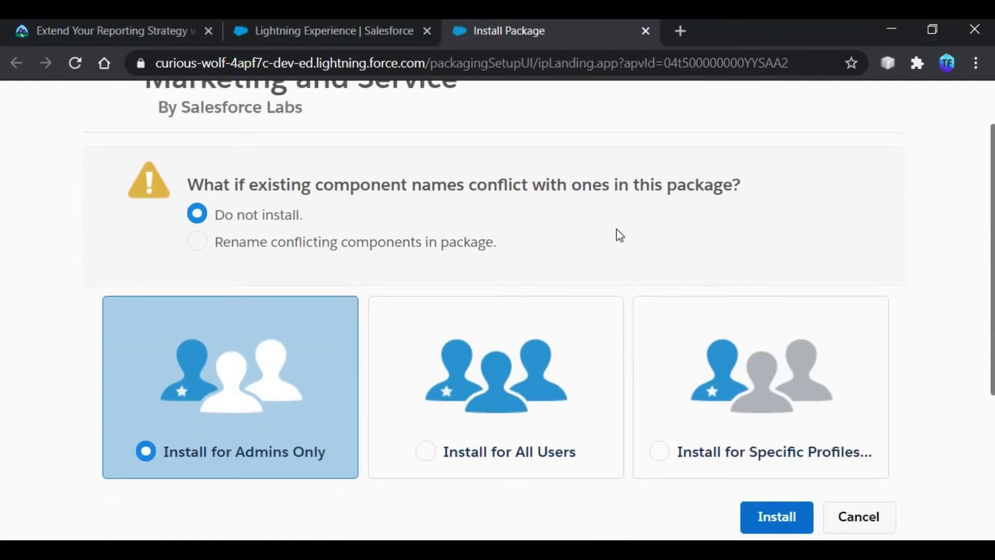
{"action": "left_click", "coordinate": [581, 394]}
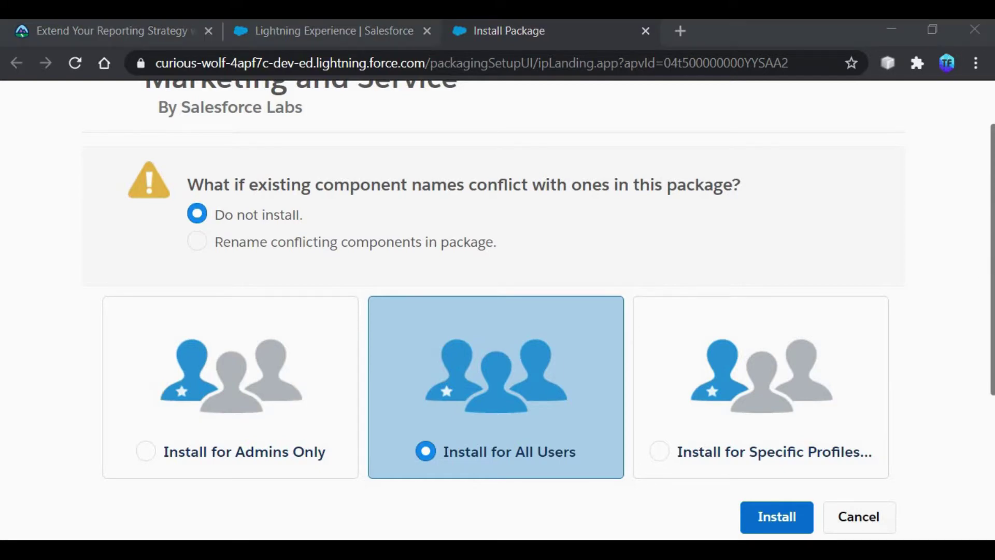
{"action": "left_click", "coordinate": [782, 518]}
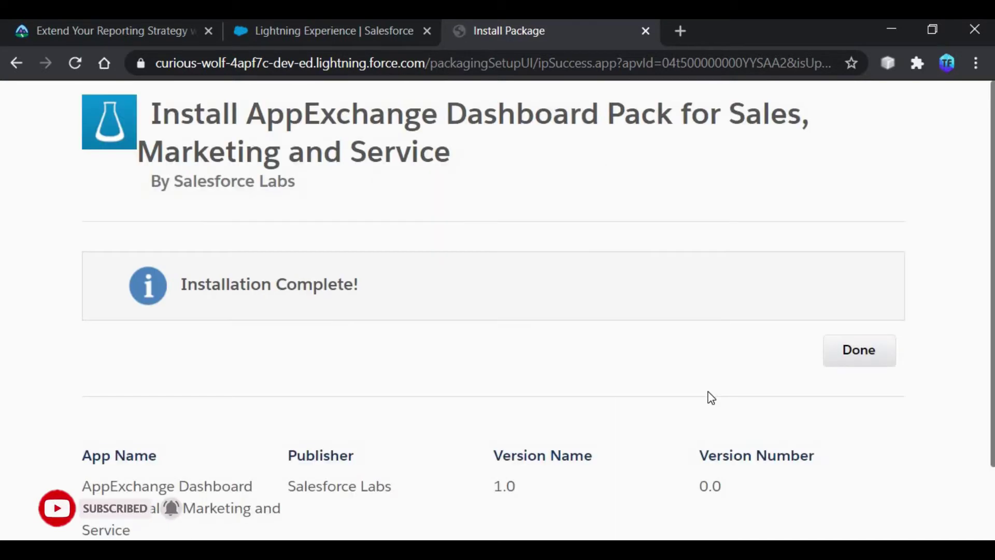
{"action": "left_click", "coordinate": [854, 350]}
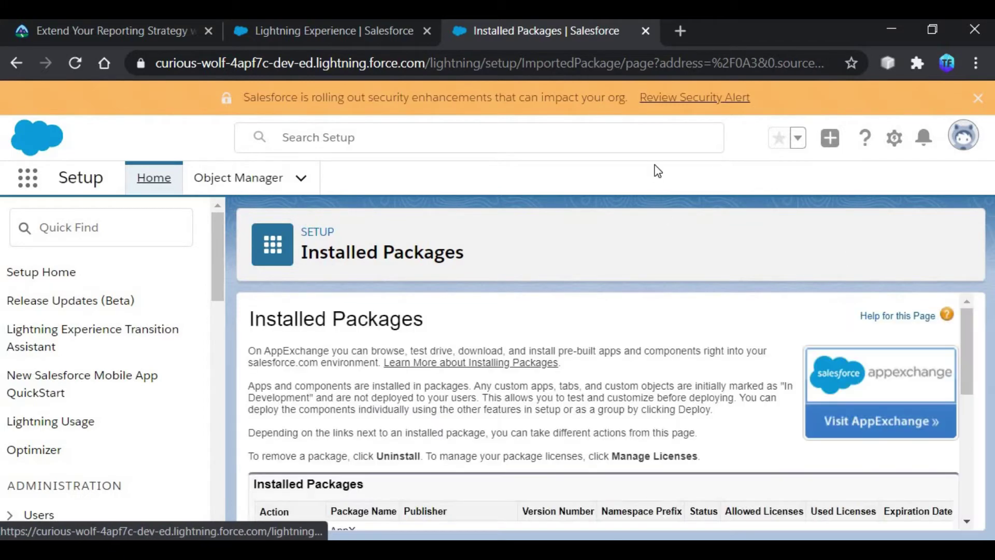
{"action": "scroll", "coordinate": [601, 414], "scroll_direction": "down", "scroll_amount": 10}
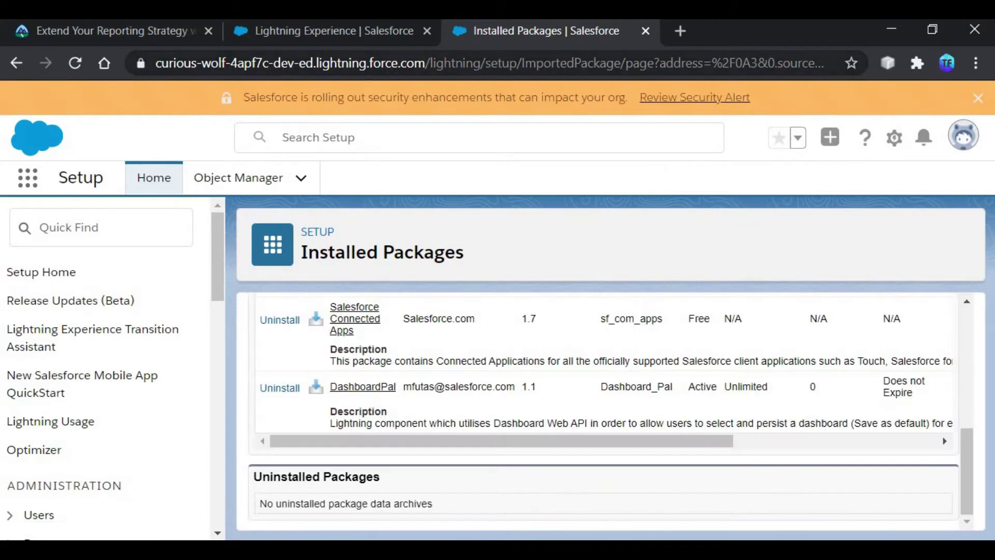
- Return to the Playground Starter app, search its apps and items for "das", and open Dashboards
{"action": "left_click", "coordinate": [361, 29]}
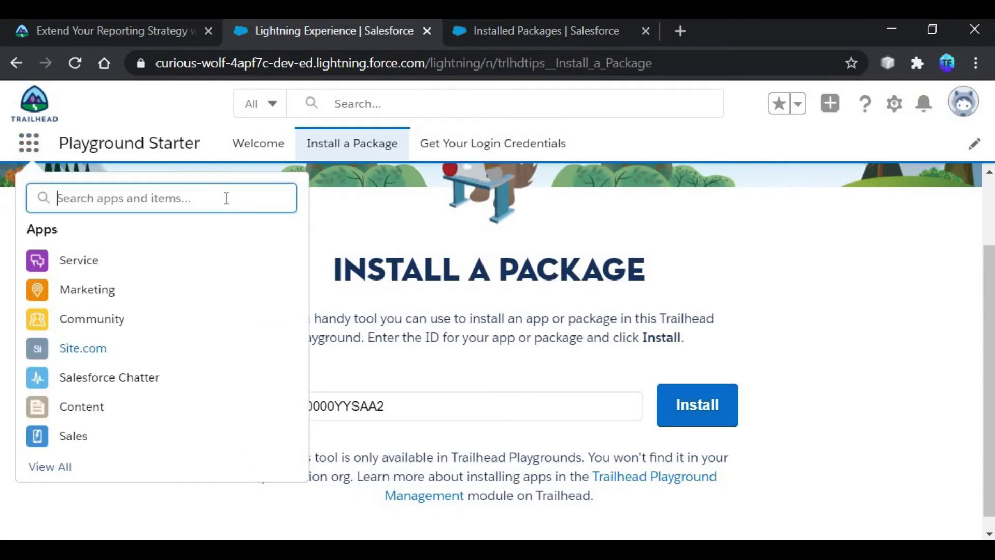
{"action": "type", "text": "das"}
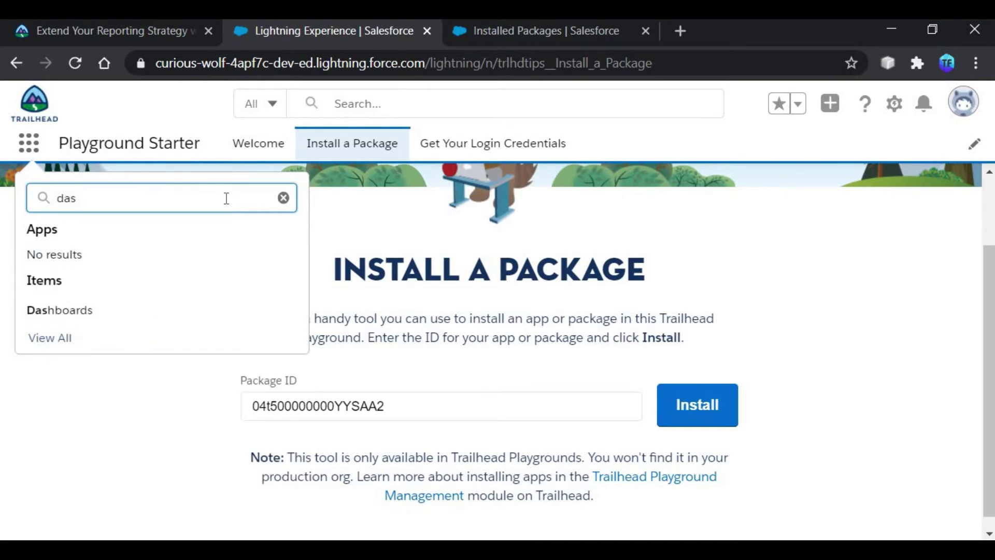
{"action": "left_click", "coordinate": [78, 310]}
- Copy the required dashboard name, My Account and Contact Dashboard, from the Trailhead challenge instructions
{"action": "left_click", "coordinate": [144, 31]}
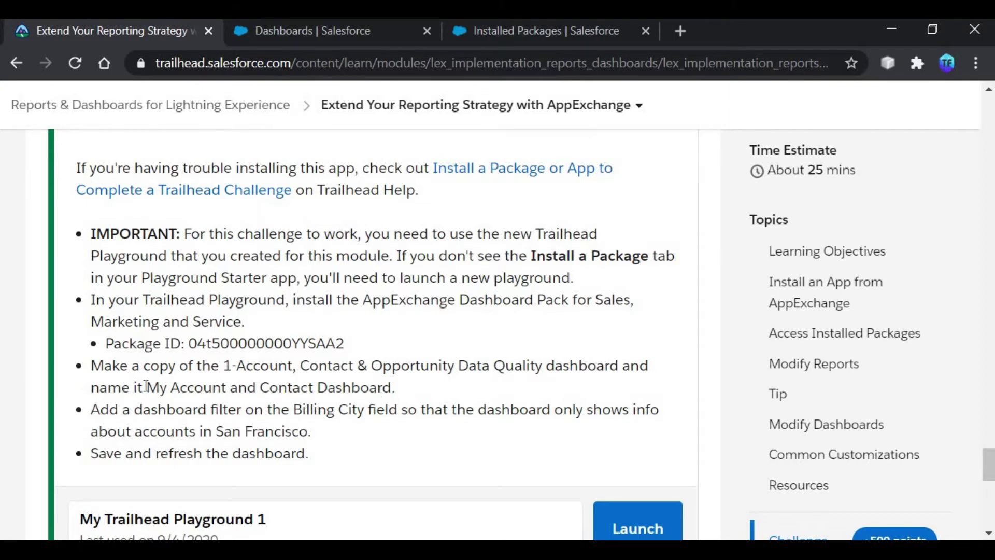
{"action": "left_click_drag", "start_coordinate": [147, 387], "coordinate": [389, 384]}
{"action": "key", "text": "ctrl+c"}
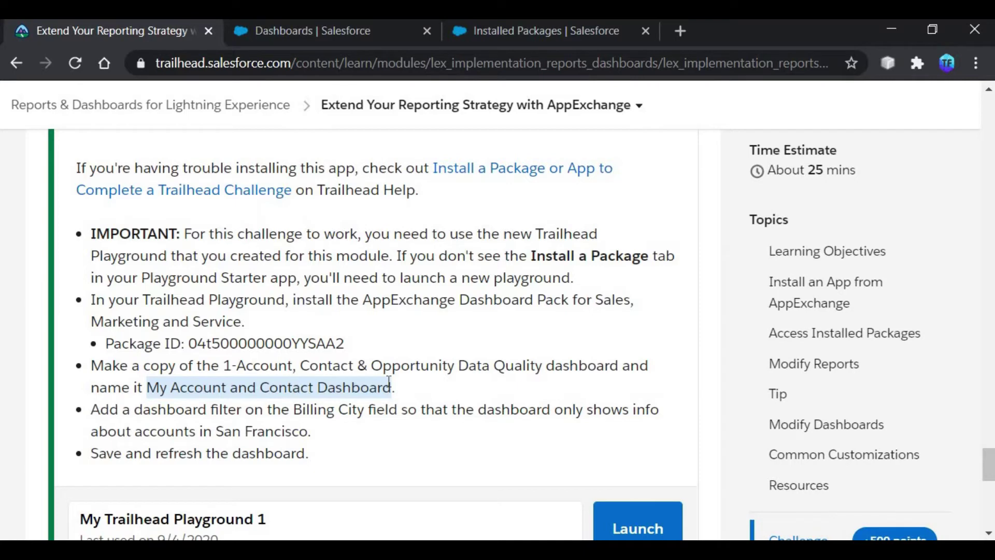
- Close the Installed Packages page and open the 1-Account, Contact & Opportunity Data Quality dashboard for editing from all dashboards
{"action": "left_click", "coordinate": [529, 21]}
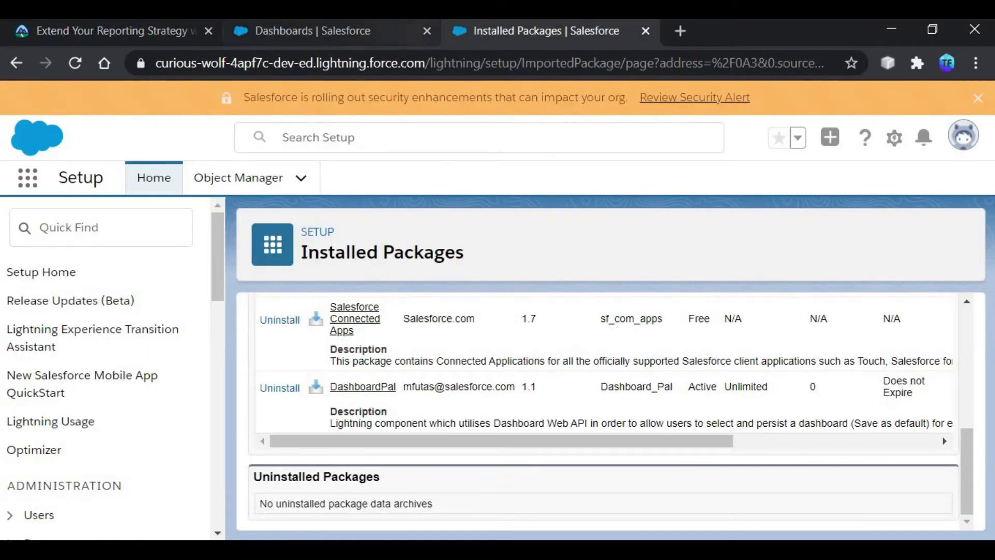
{"action": "left_click", "coordinate": [645, 31]}
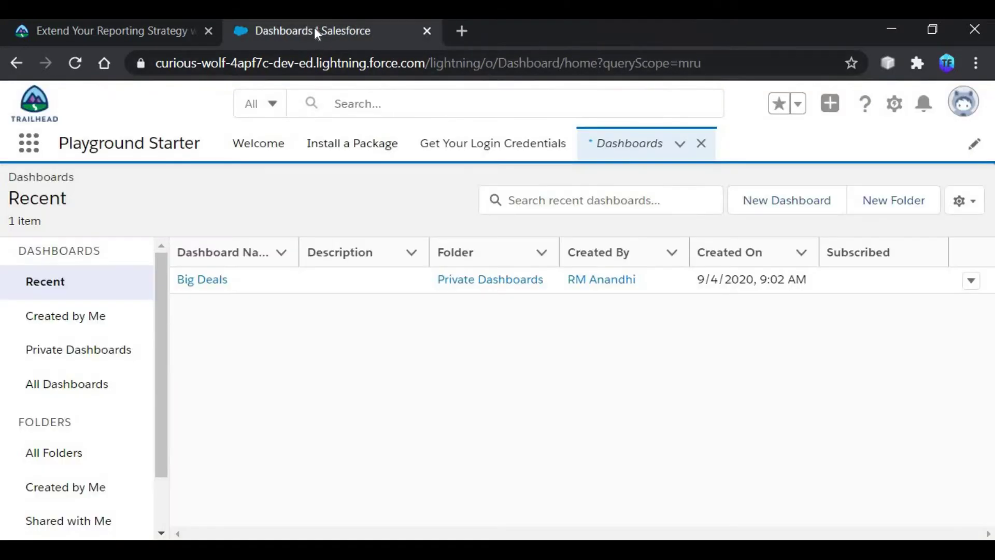
{"action": "left_click", "coordinate": [102, 385]}
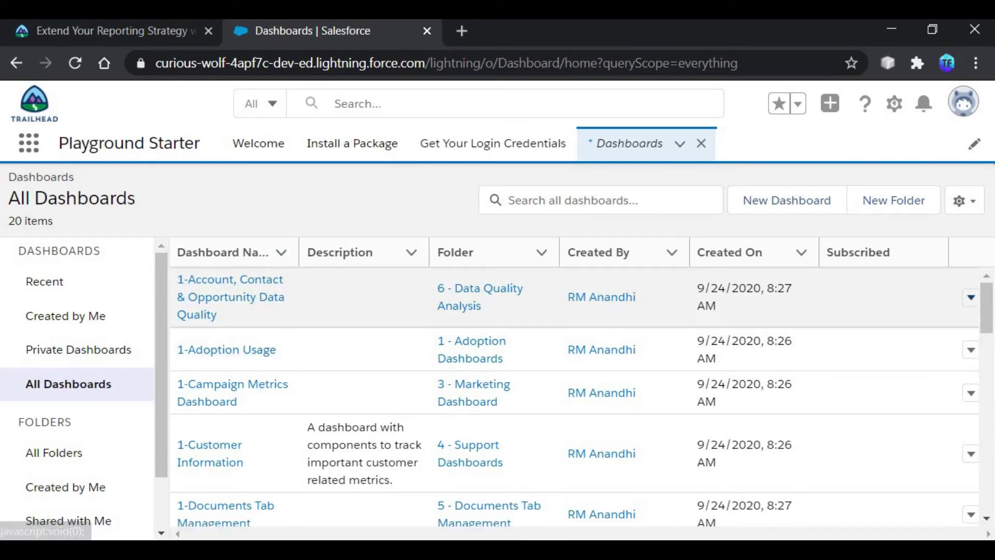
{"action": "left_click", "coordinate": [970, 300]}
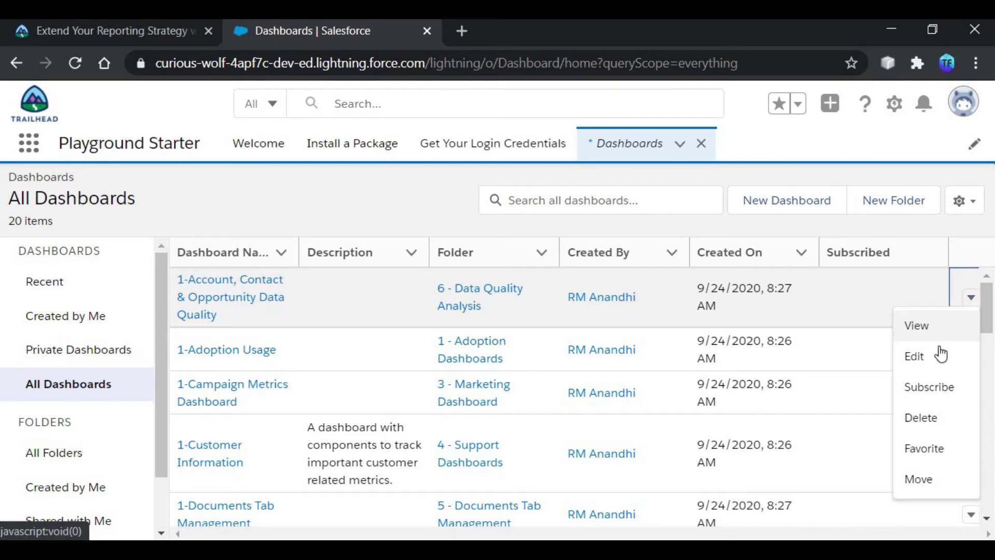
{"action": "left_click", "coordinate": [936, 364]}
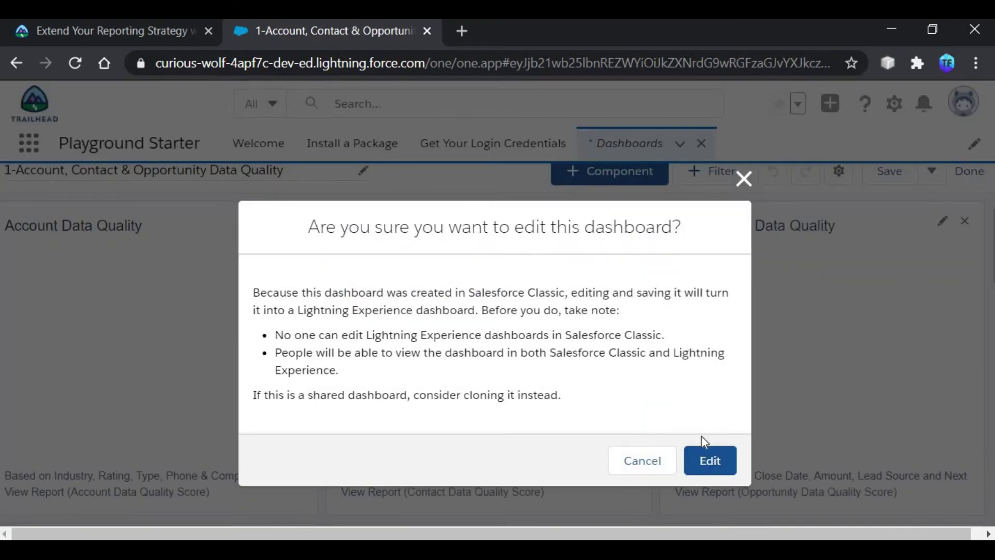
{"action": "left_click", "coordinate": [701, 461]}
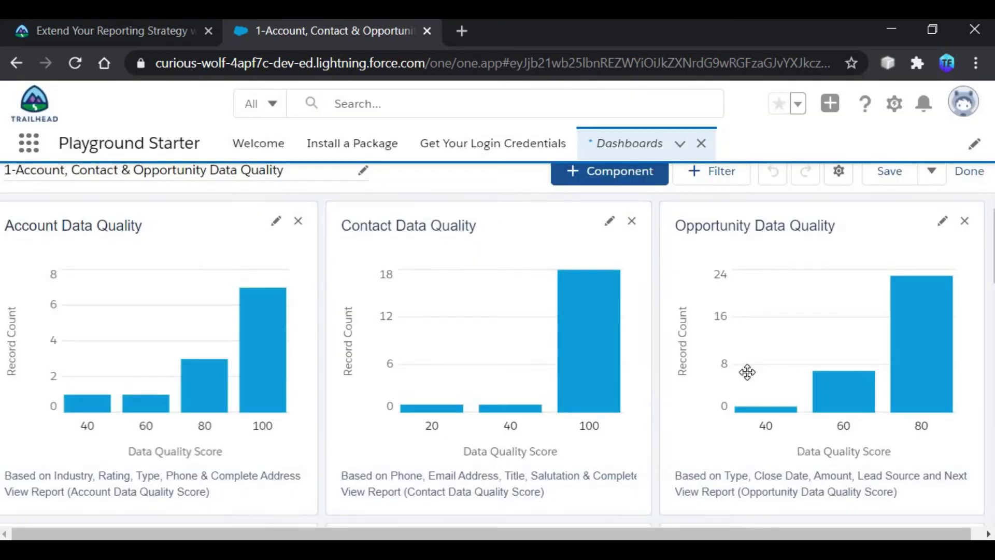
- Save a copy of the dashboard as My Account and Contact Dashboard in the 6 - Data Quality Analysis folder
{"action": "left_click", "coordinate": [937, 174]}
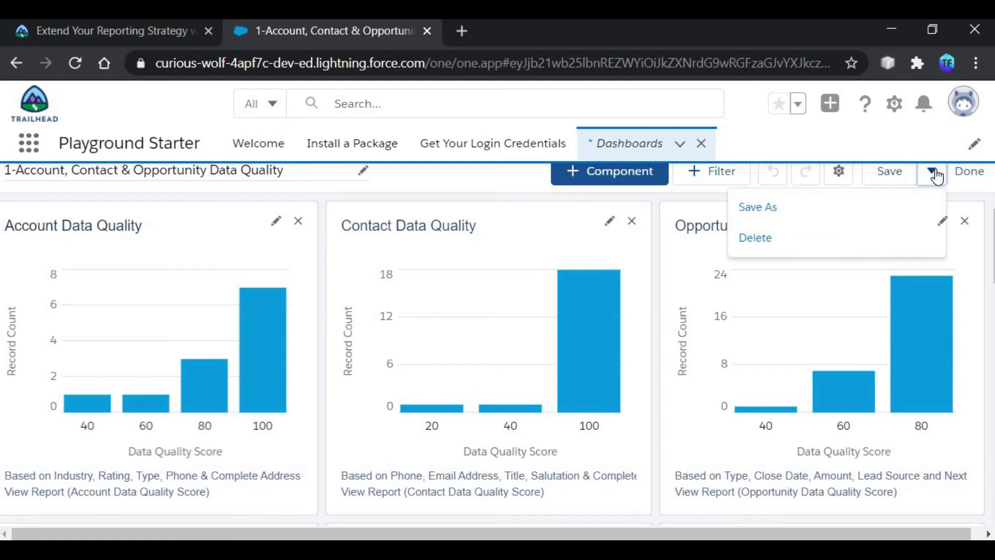
{"action": "left_click", "coordinate": [859, 213]}
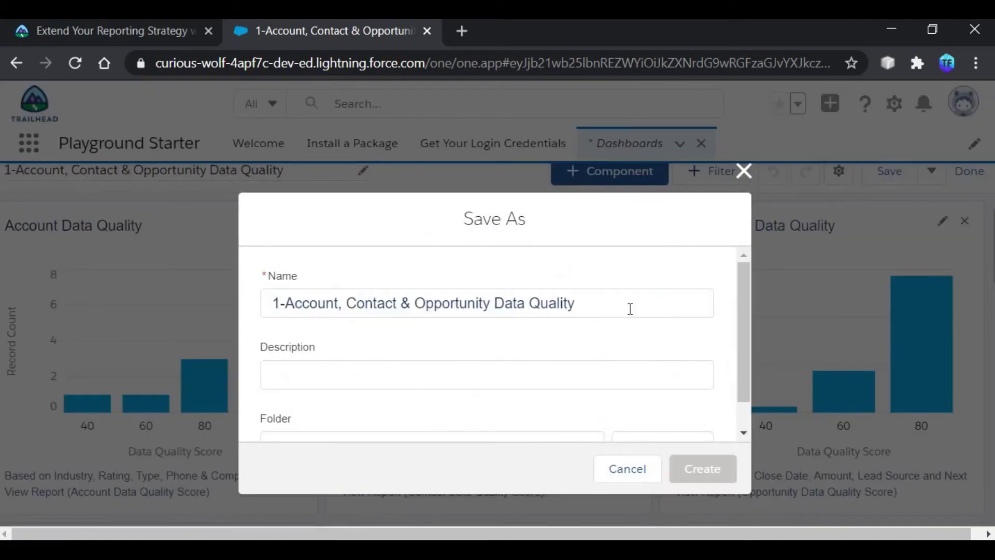
{"action": "left_click_drag", "start_coordinate": [630, 308], "coordinate": [244, 314]}
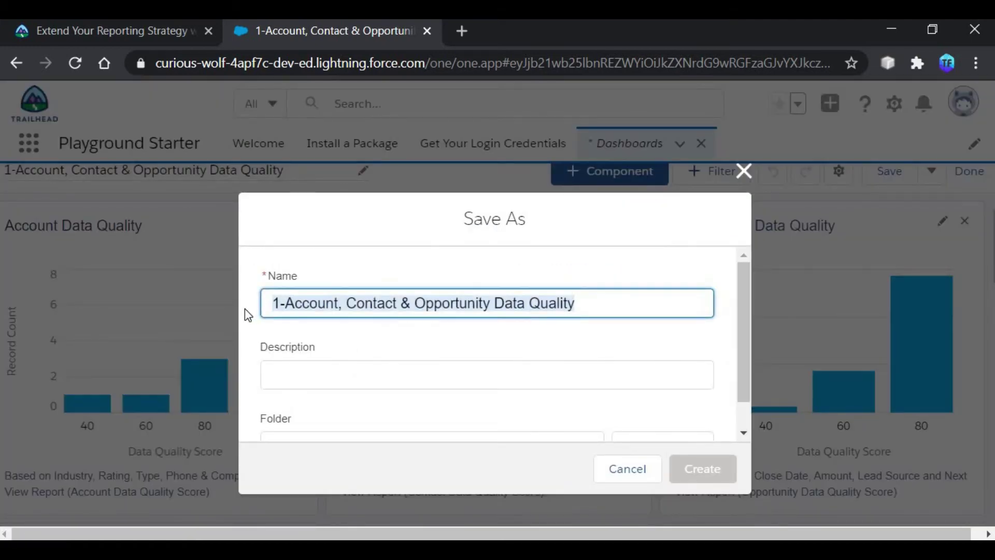
{"action": "key", "text": "ctrl+v"}
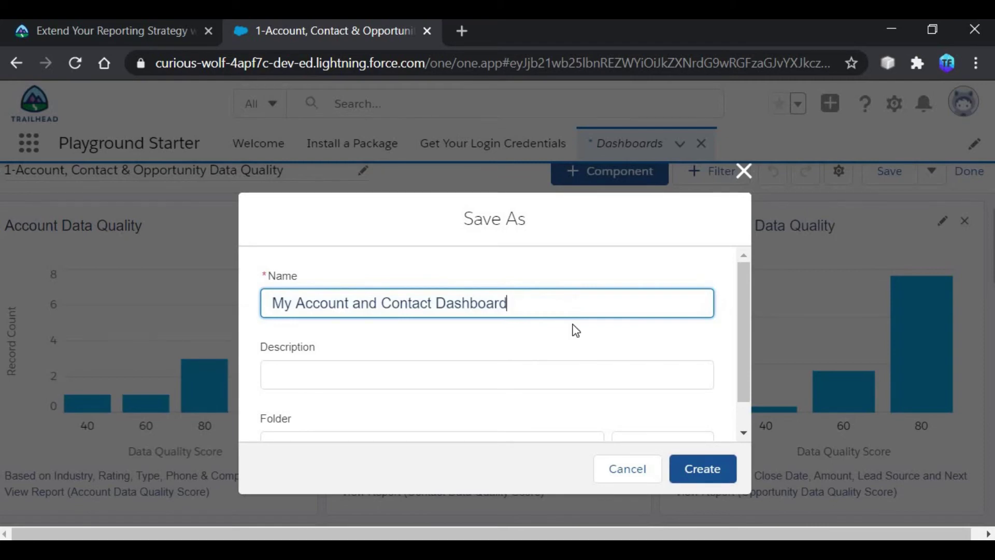
{"action": "key", "text": "Tab"}
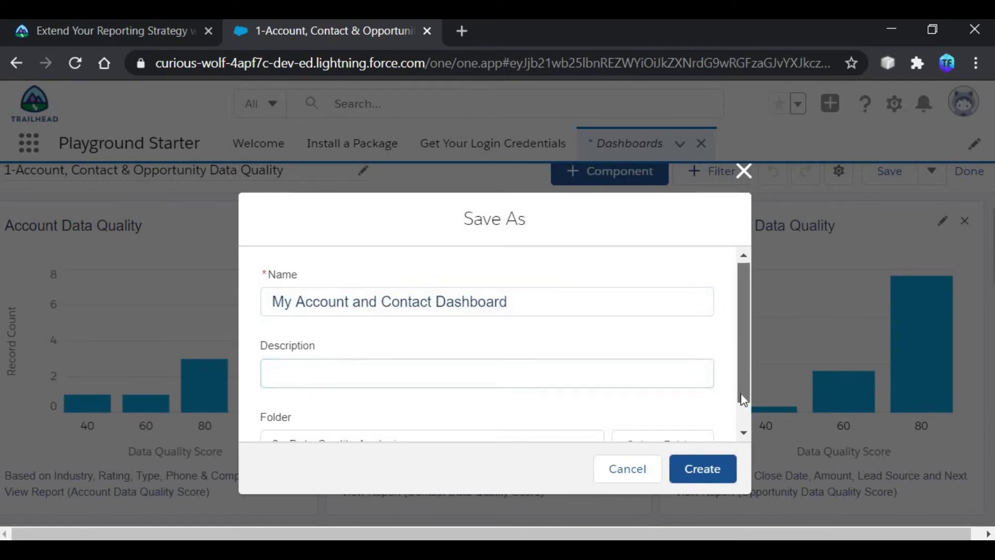
{"action": "scroll", "coordinate": [741, 392], "scroll_direction": "down", "scroll_amount": 1}
{"action": "key", "text": "Tab"}
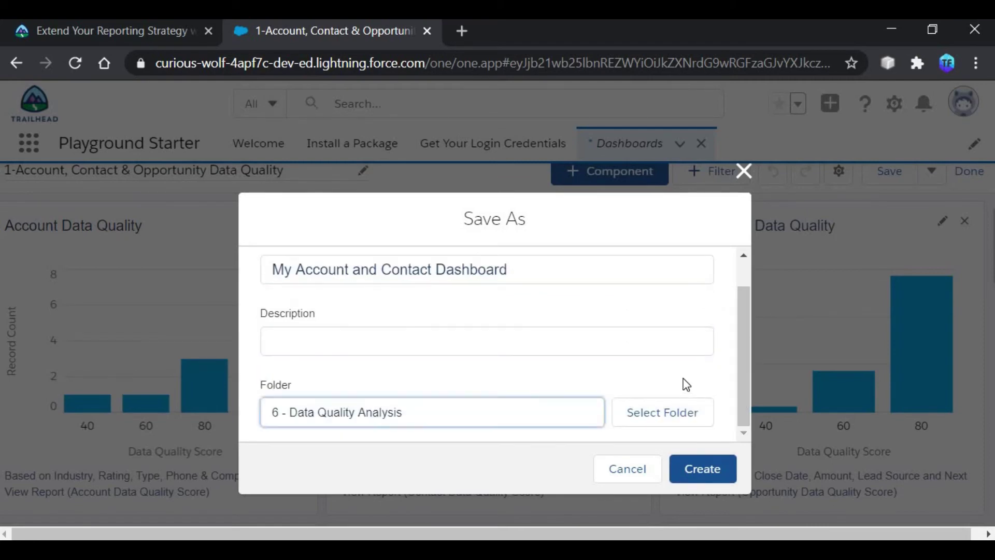
{"action": "left_click", "coordinate": [696, 467]}
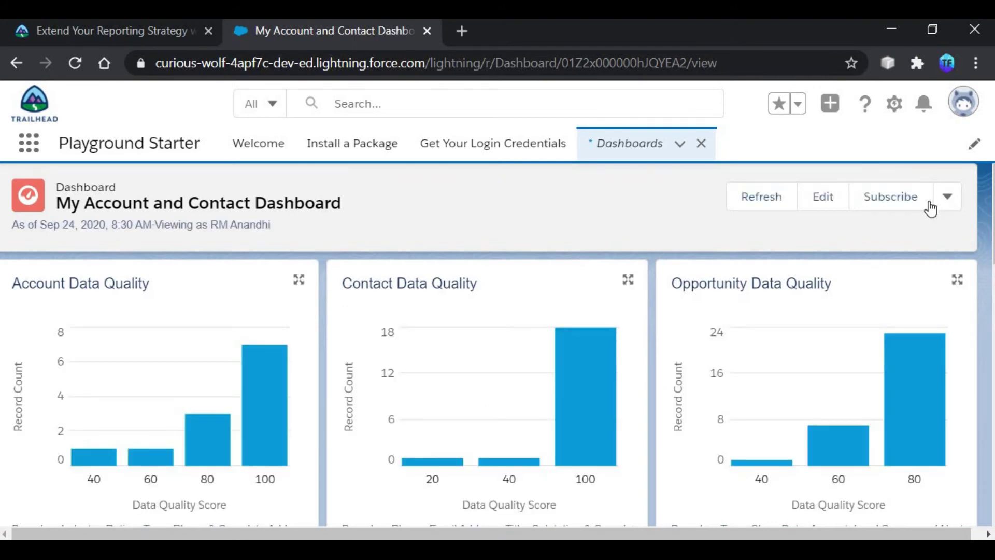
- Open My Account and Contact Dashboard for editing and start a dashboard filter on the Billing City field, as the Trailhead challenge requires
{"action": "left_click", "coordinate": [823, 198]}
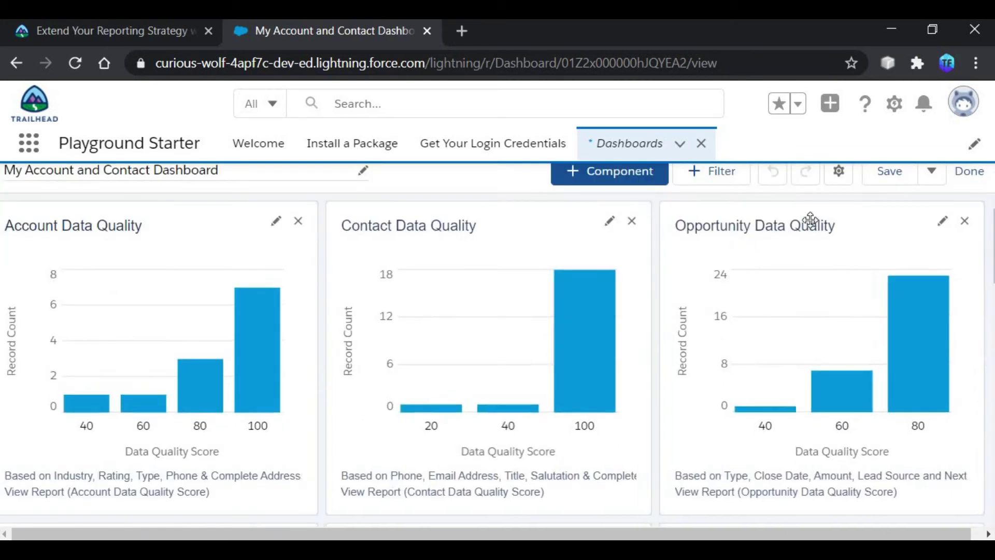
{"action": "left_click", "coordinate": [707, 179]}
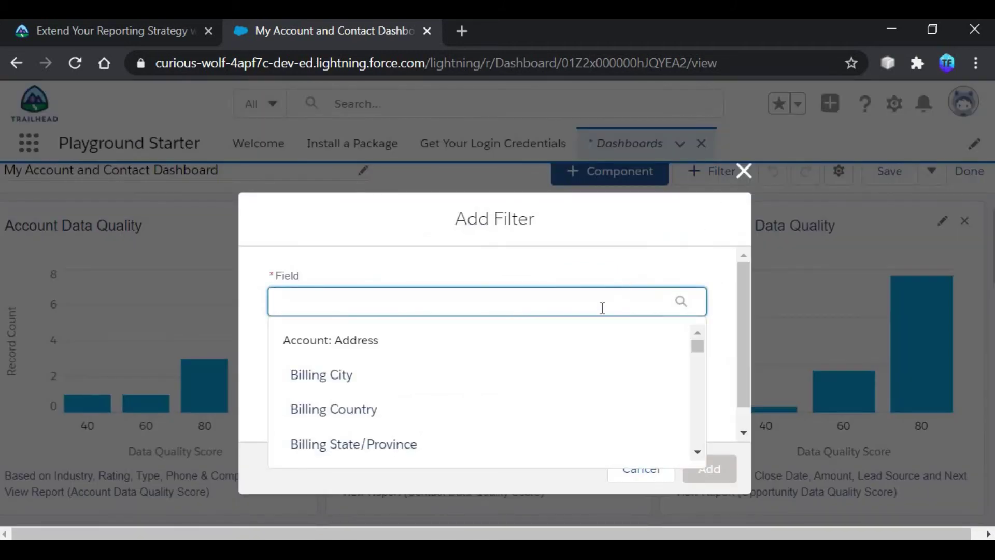
{"action": "left_click", "coordinate": [154, 29]}
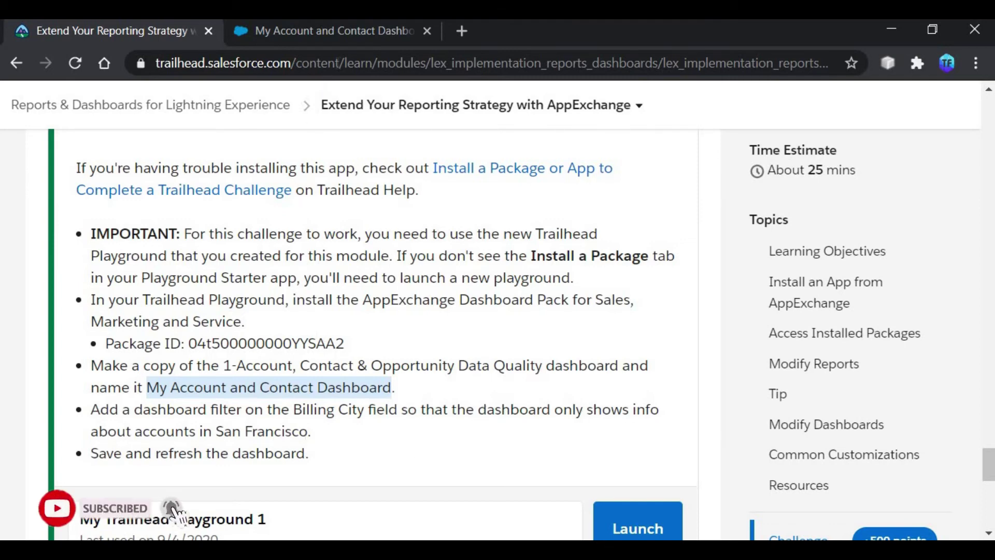
{"action": "left_click", "coordinate": [337, 39]}
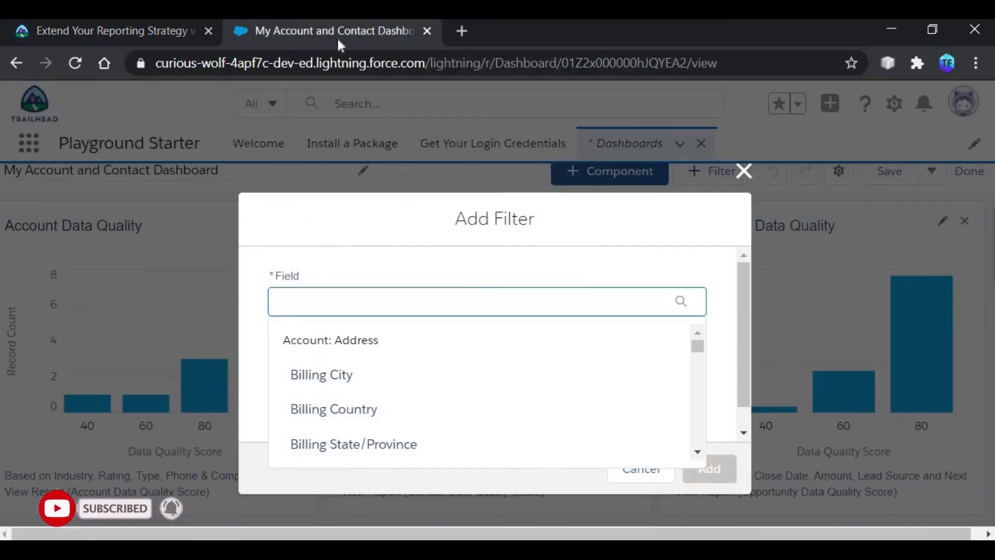
{"action": "left_click", "coordinate": [406, 377]}
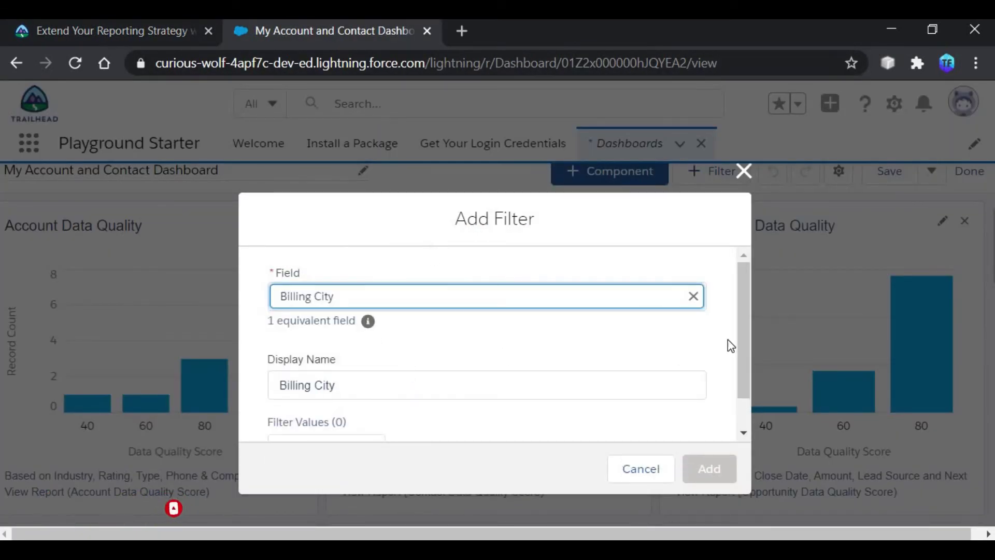
- Give the Billing City filter the value equals San Francisco and add the filter to the dashboard
{"action": "left_click_drag", "start_coordinate": [744, 346], "coordinate": [515, 449]}
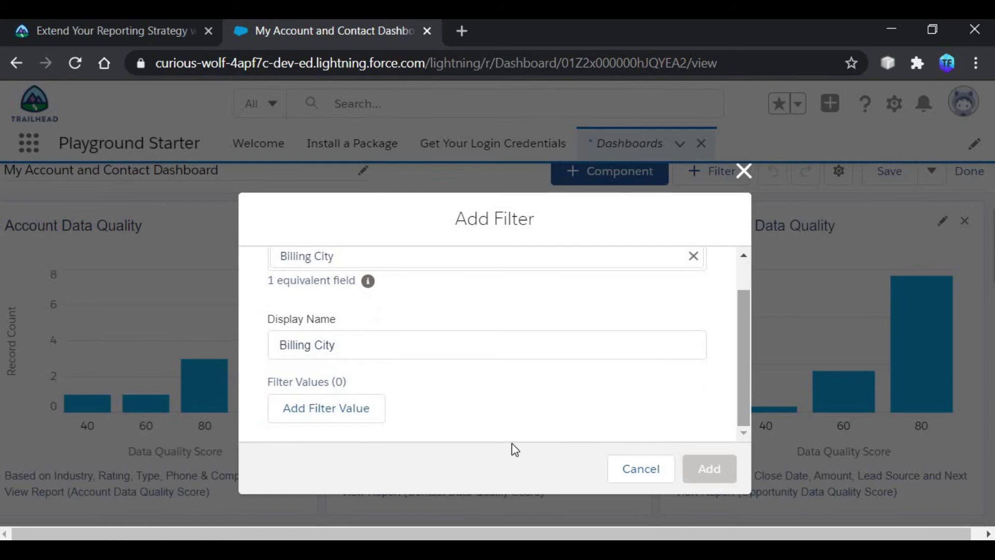
{"action": "left_click", "coordinate": [364, 414]}
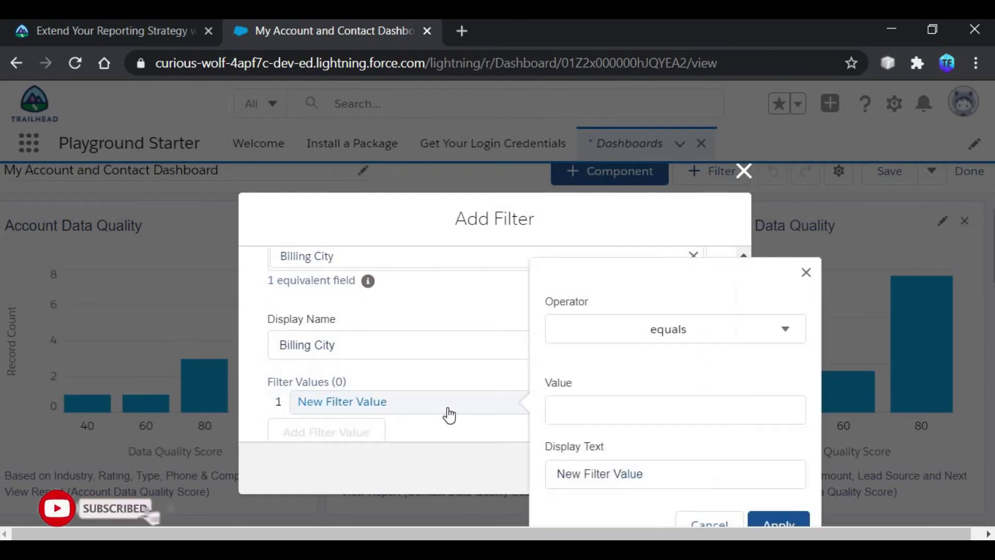
{"action": "left_click", "coordinate": [685, 404]}
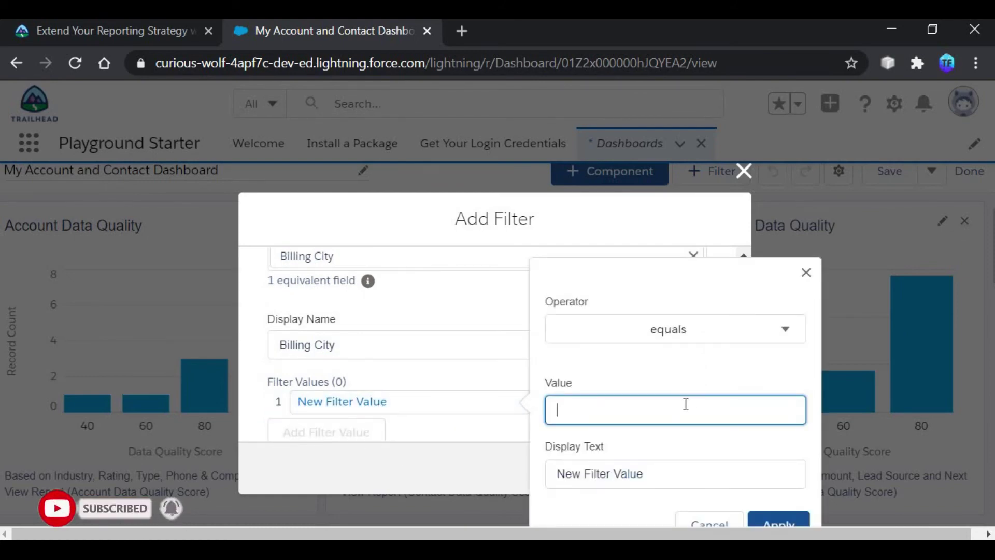
{"action": "type", "text": "San"}
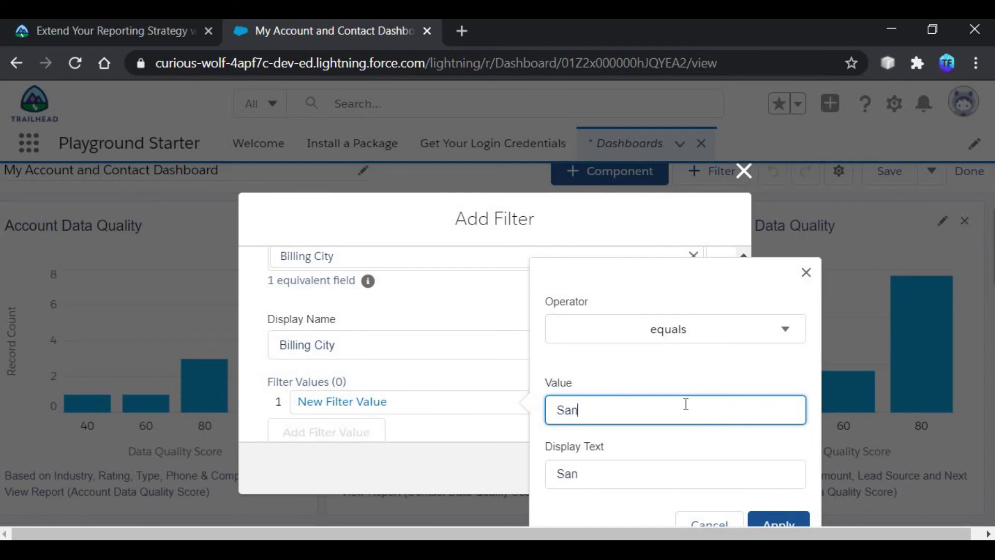
{"action": "type", "text": " Francisco"}
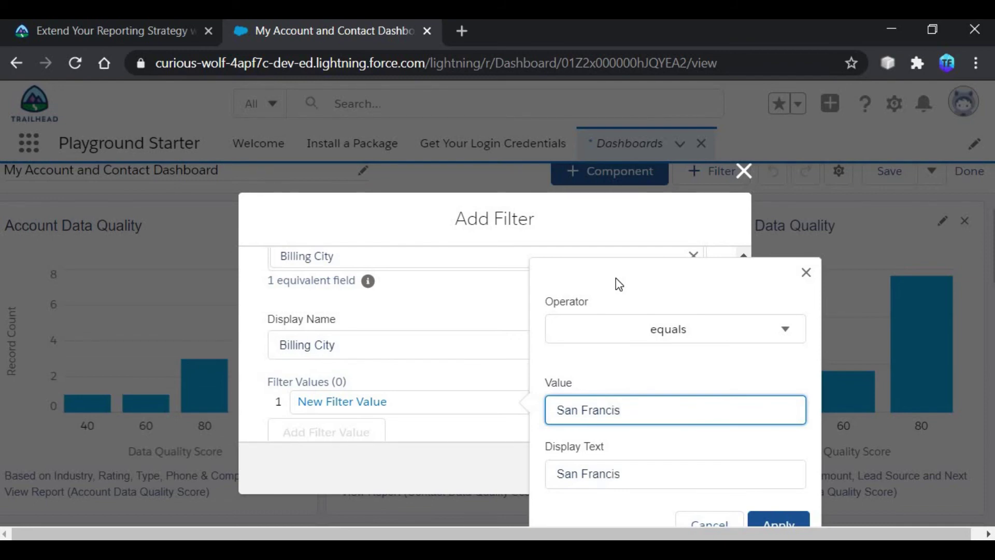
{"action": "left_click", "coordinate": [776, 523]}
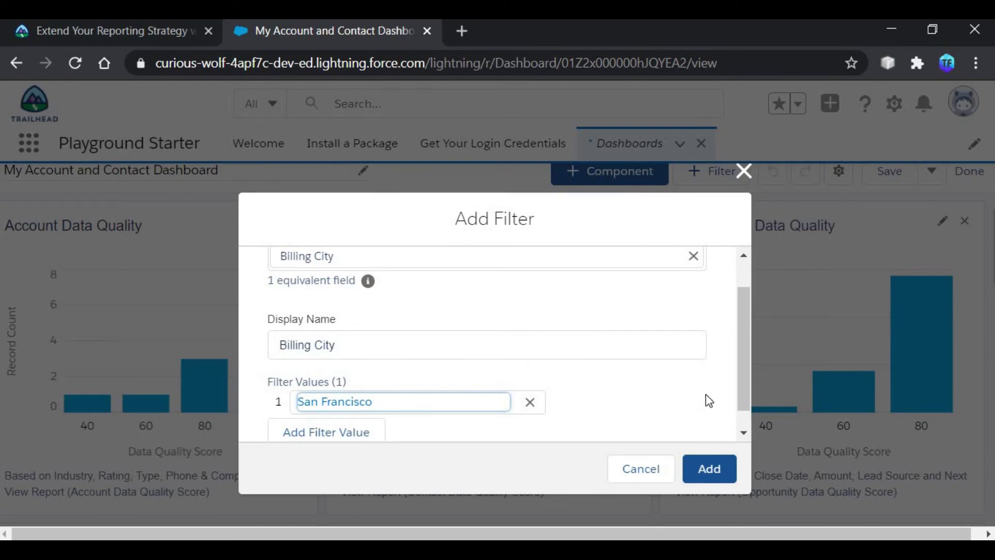
{"action": "scroll", "coordinate": [744, 394], "scroll_direction": "down", "scroll_amount": 1}
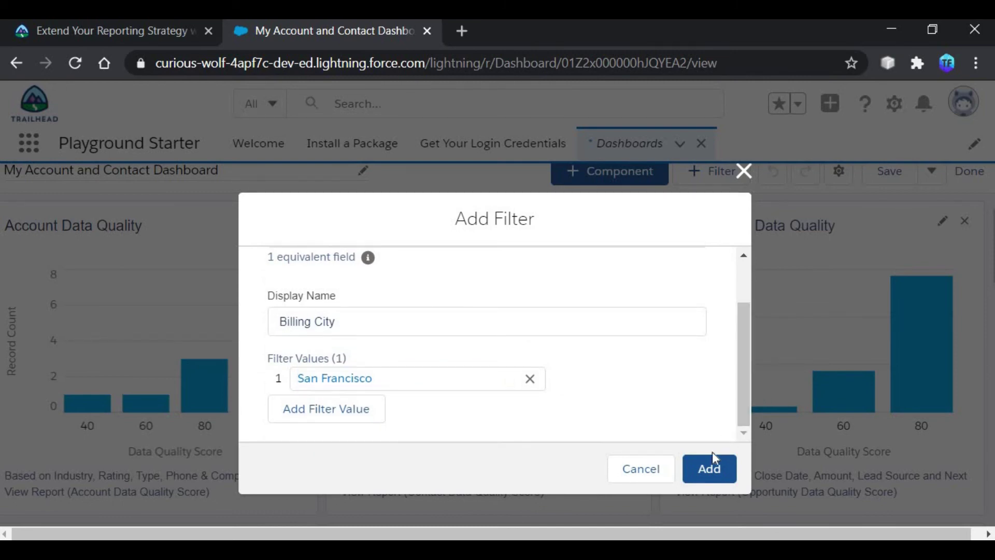
{"action": "left_click", "coordinate": [710, 468]}
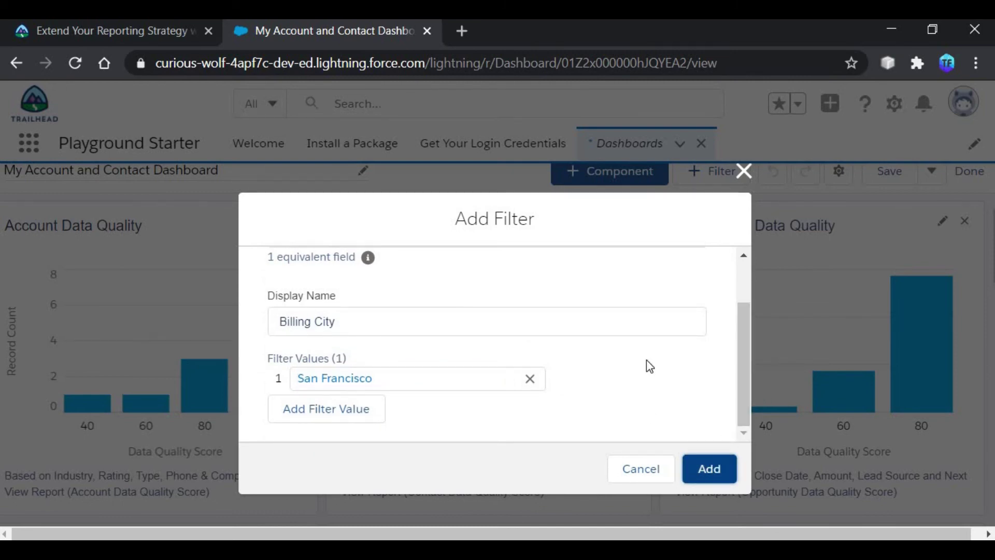
{"action": "left_click", "coordinate": [711, 464]}
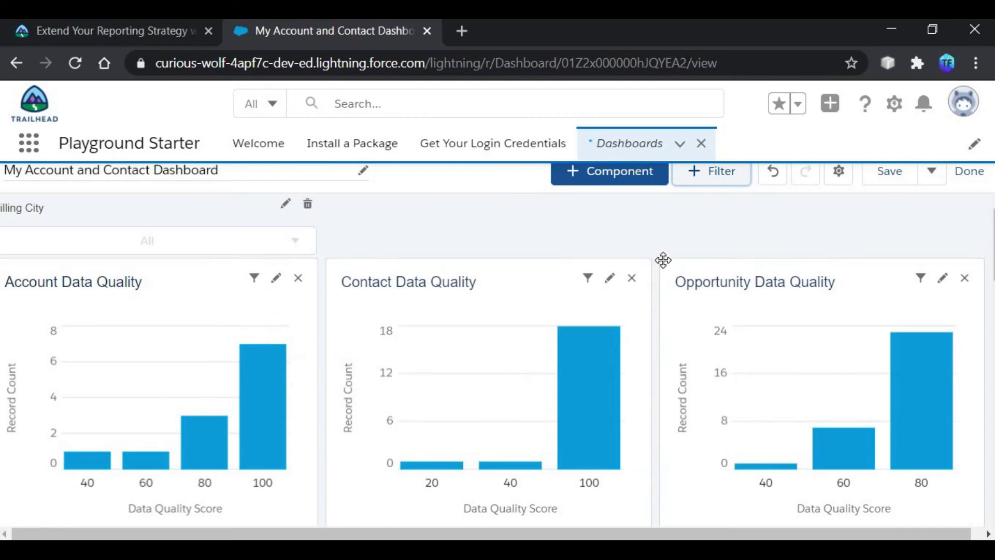
- Save the filtered dashboard, finish editing, and refresh its data
{"action": "left_click", "coordinate": [890, 177]}
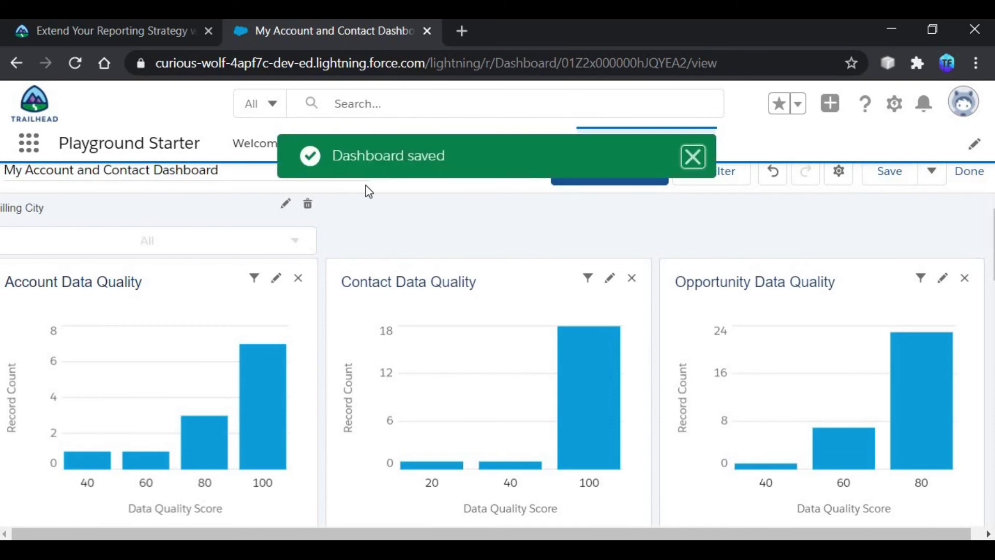
{"action": "left_click", "coordinate": [970, 172]}
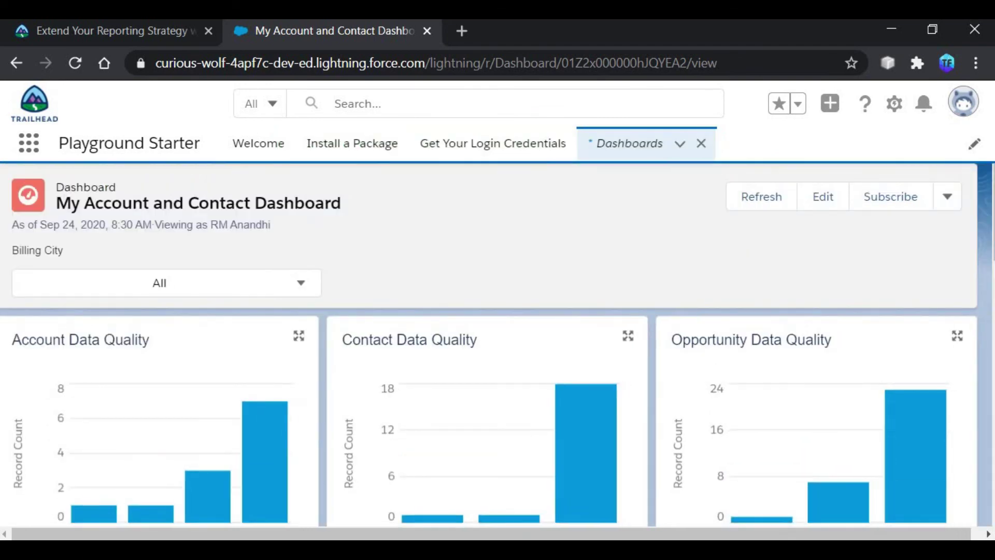
{"action": "left_click", "coordinate": [761, 197]}
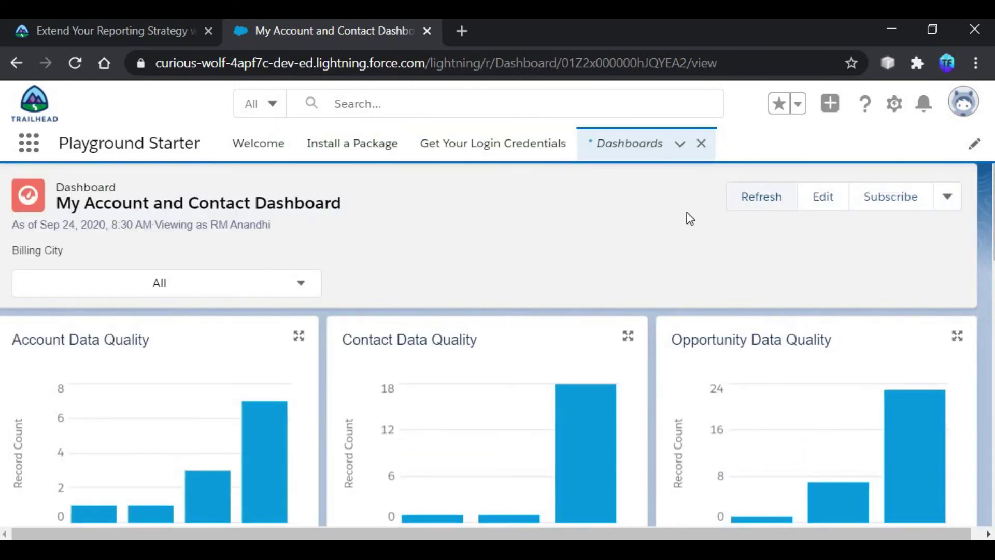
{"action": "left_click", "coordinate": [746, 200]}
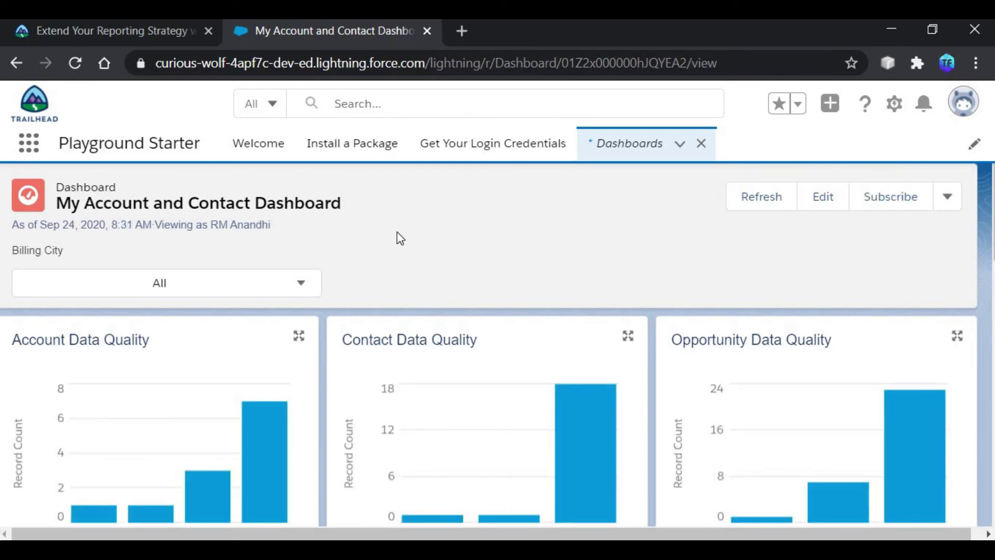
- Return to the Trailhead unit, check the challenge to earn 500 points, and view the recommended next modules
{"action": "left_click", "coordinate": [176, 44]}
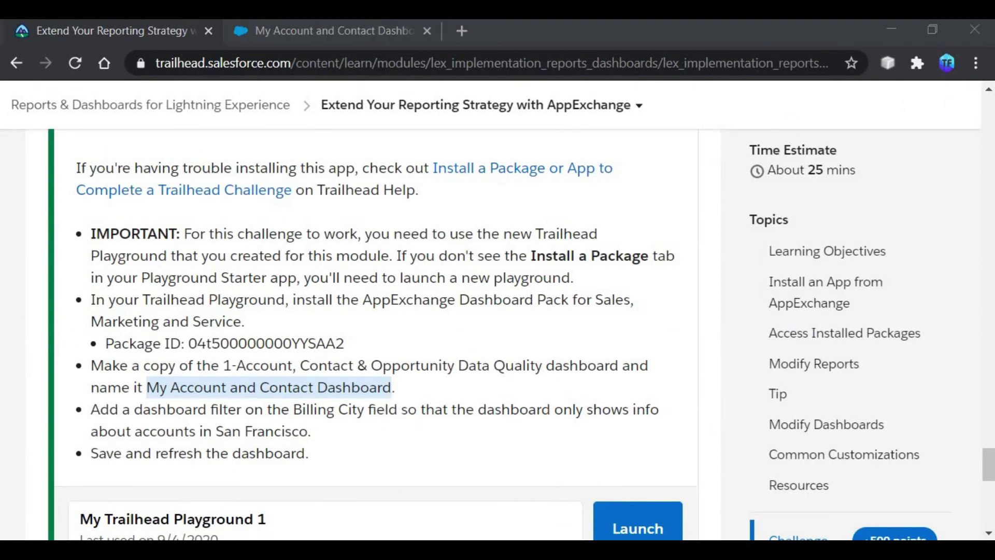
{"action": "scroll", "coordinate": [320, 403], "scroll_direction": "down", "scroll_amount": 5}
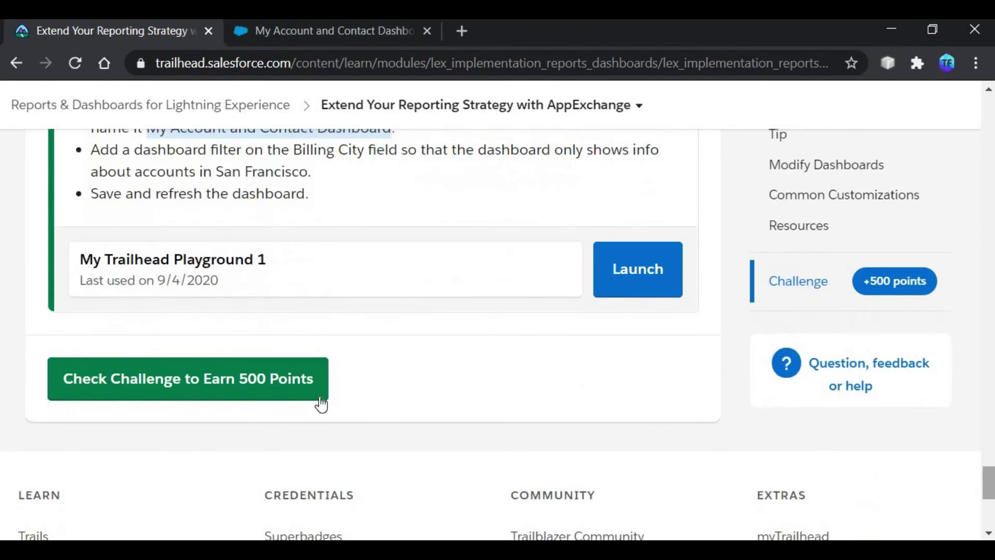
{"action": "left_click", "coordinate": [319, 399]}
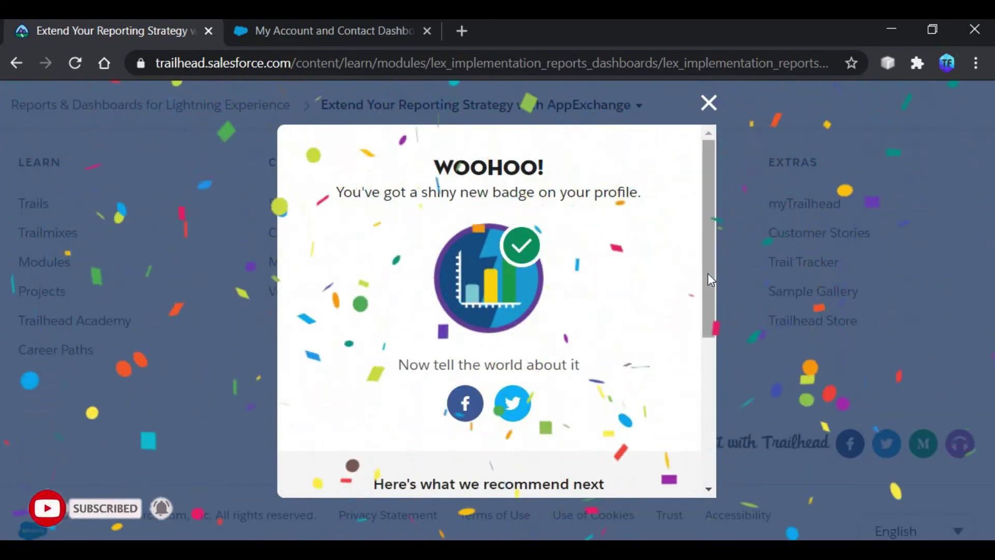
{"action": "left_click_drag", "start_coordinate": [707, 272], "coordinate": [708, 430]}
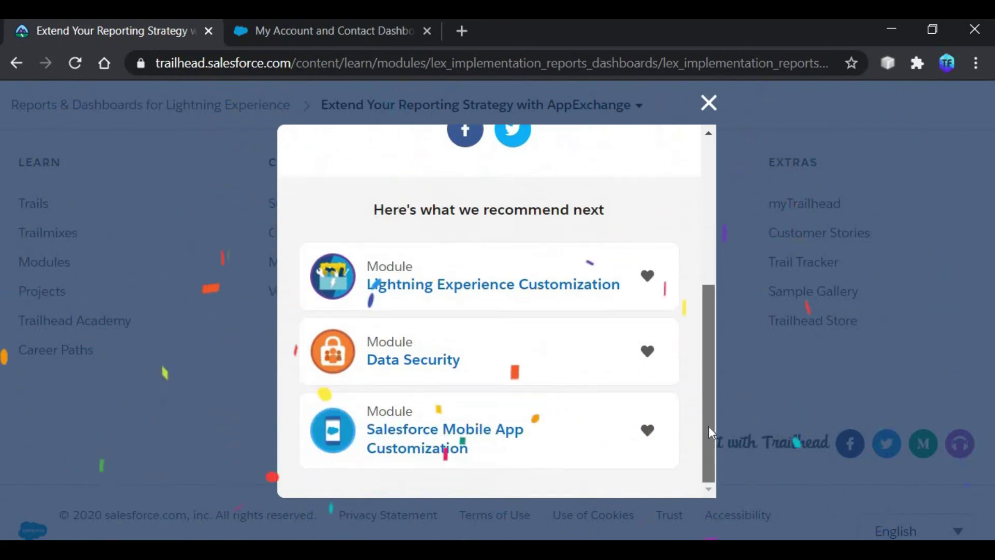